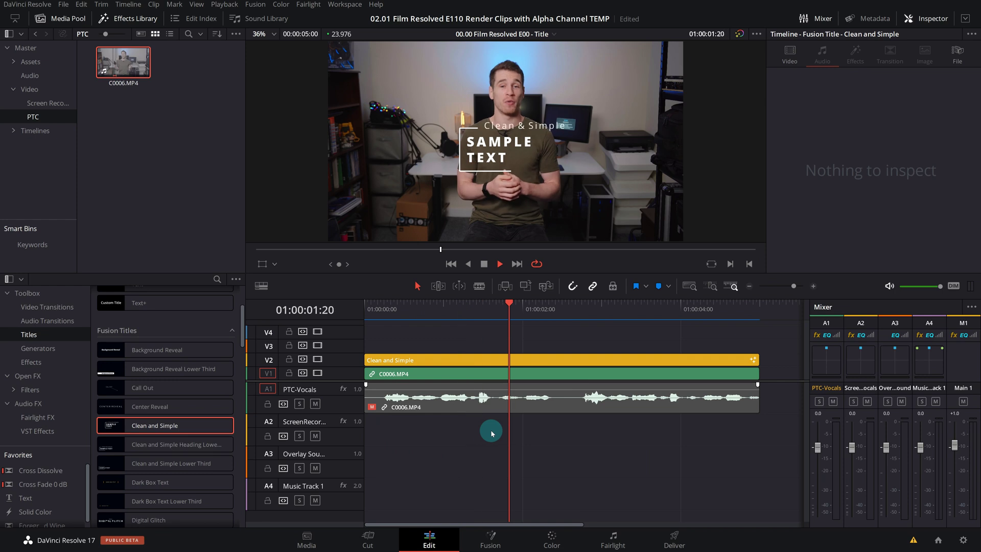
- Stop playback, delete the C0006.MP4 clip under the title, and go to the Deliver page
{"action": "key", "text": "space"}
{"action": "left_click", "coordinate": [537, 376]}
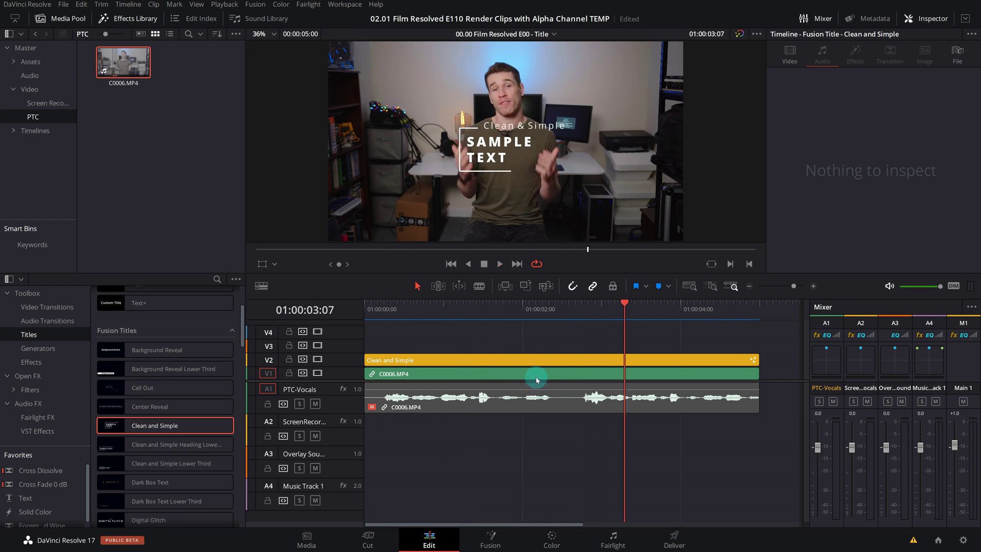
{"action": "key", "text": "Delete"}
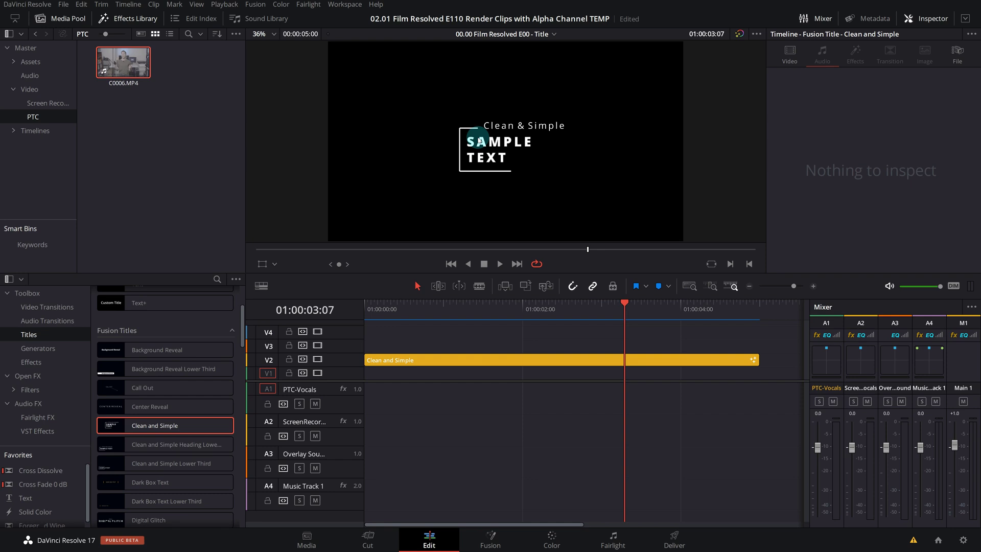
{"action": "left_click", "coordinate": [675, 543]}
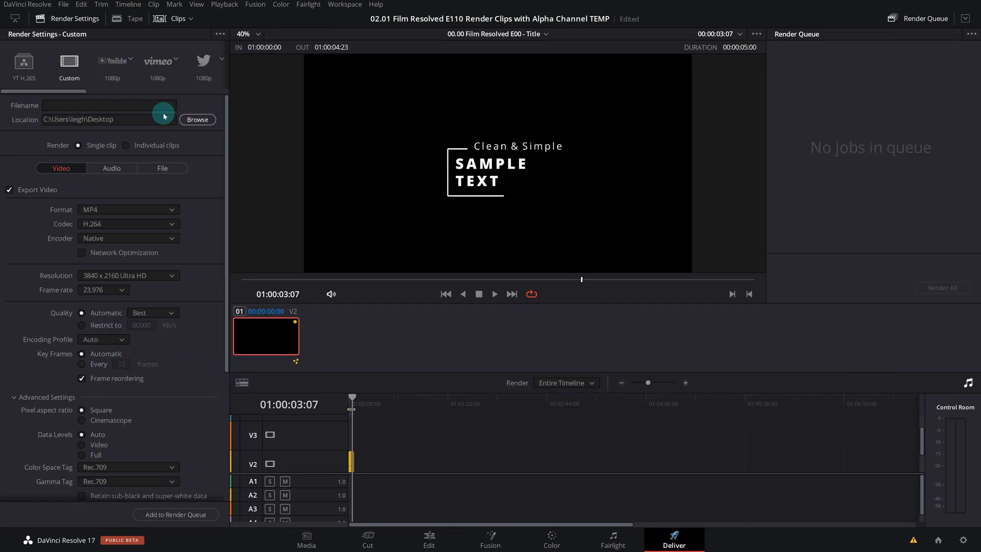
- Enter 'Reasonable Name' as the render output filename
{"action": "left_click", "coordinate": [81, 103]}
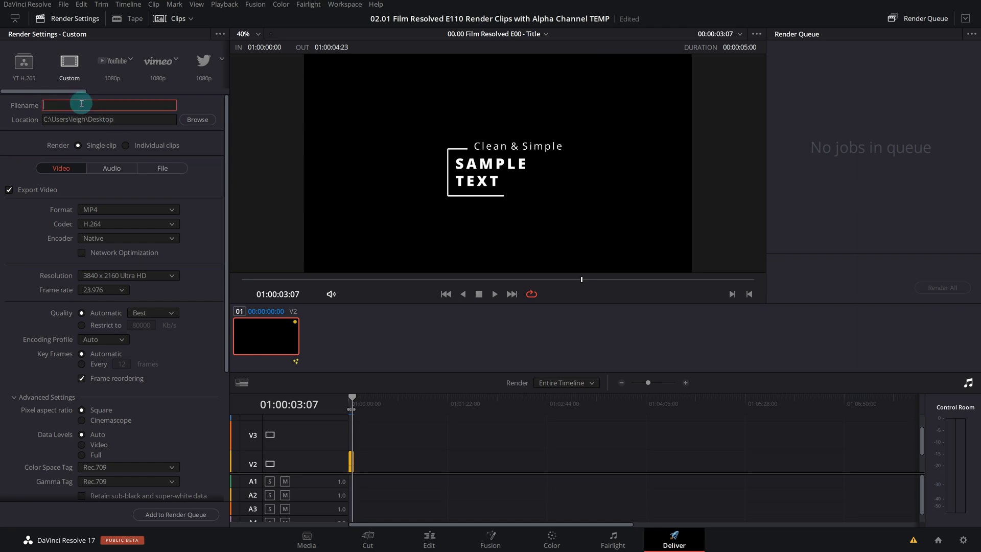
{"action": "type", "text": "Reasonable Name"}
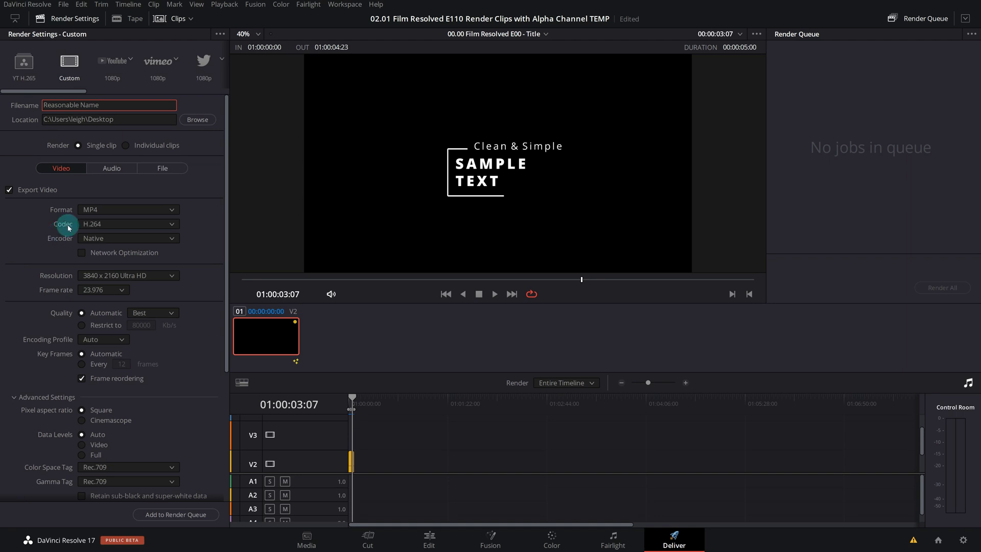
- Set the render format to QuickTime with the DNxHR codec, type DNxHR HQX 12-bit
{"action": "left_click", "coordinate": [109, 212]}
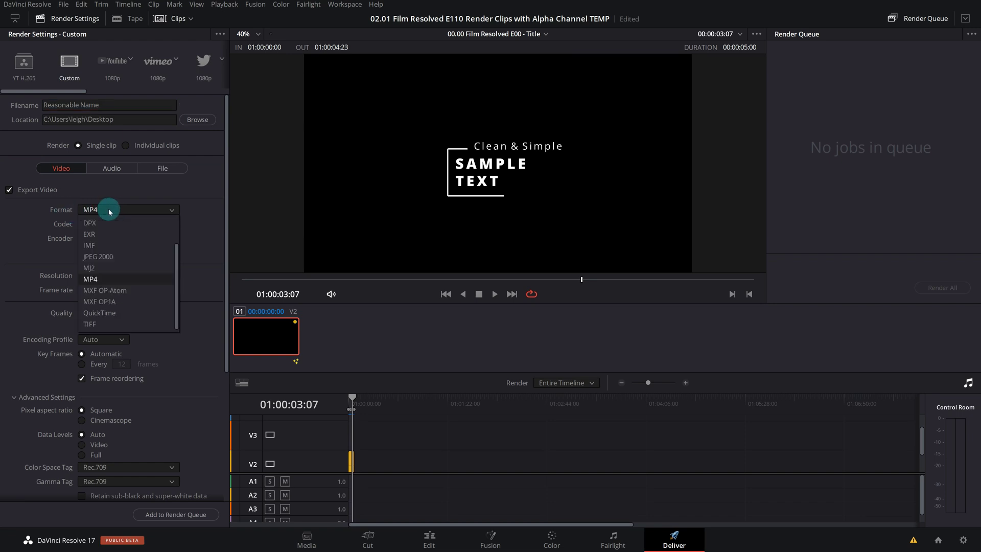
{"action": "left_click", "coordinate": [101, 315]}
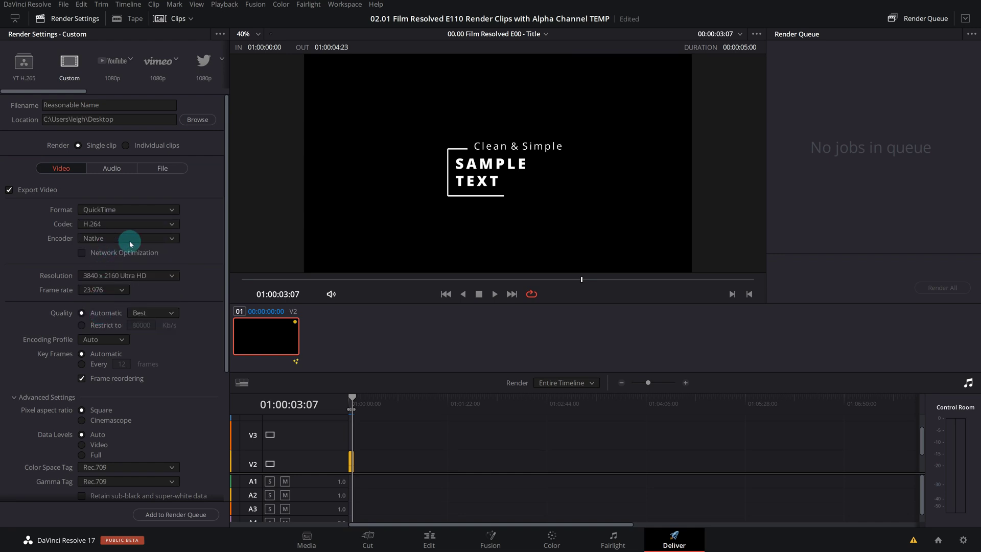
{"action": "left_click", "coordinate": [172, 226]}
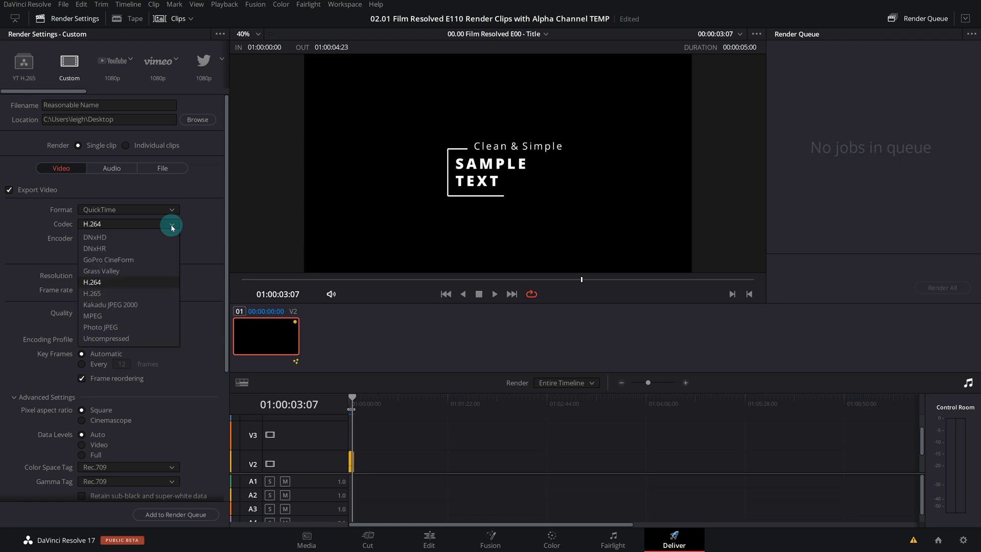
{"action": "left_click", "coordinate": [117, 249]}
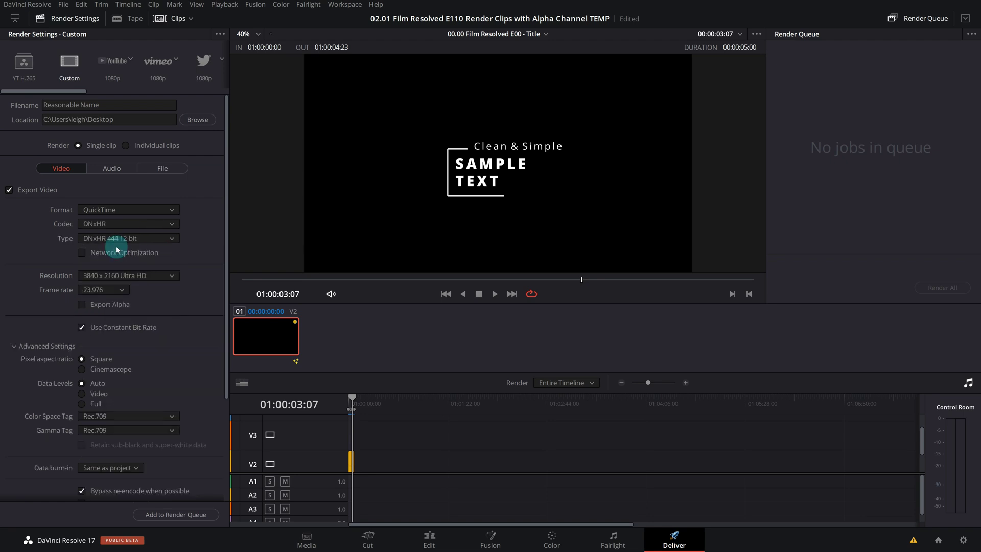
{"action": "left_click", "coordinate": [91, 239]}
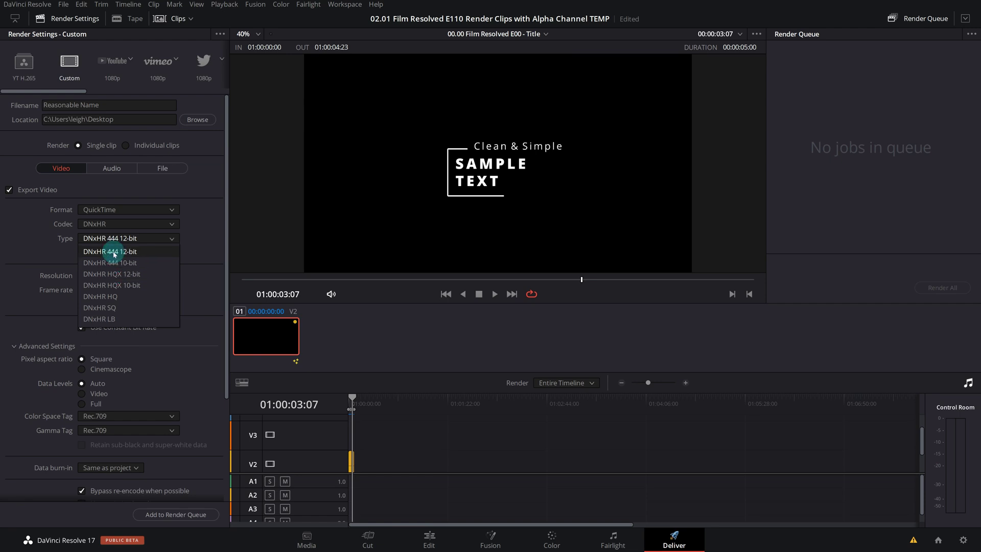
{"action": "left_click", "coordinate": [112, 274]}
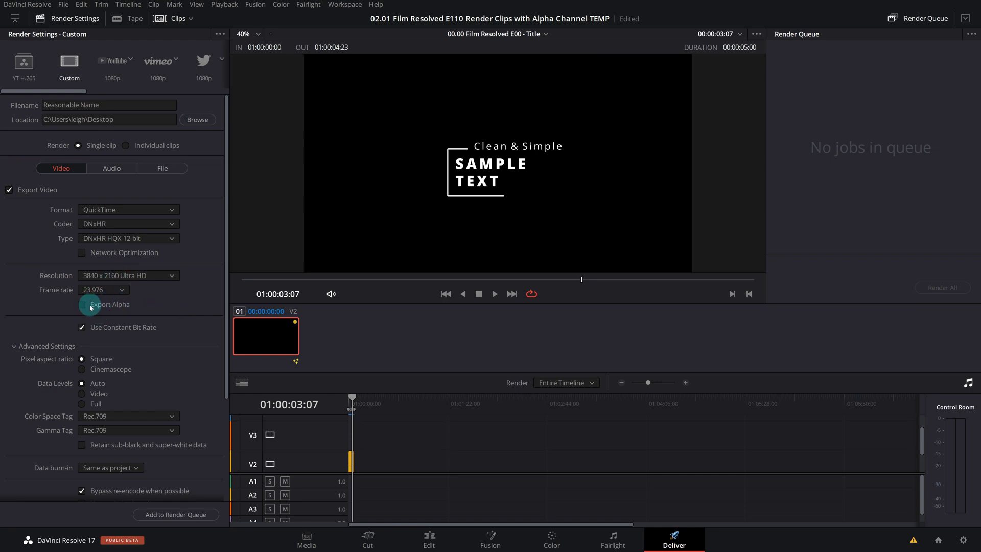
{"action": "left_click", "coordinate": [132, 239]}
{"action": "left_click", "coordinate": [120, 286]}
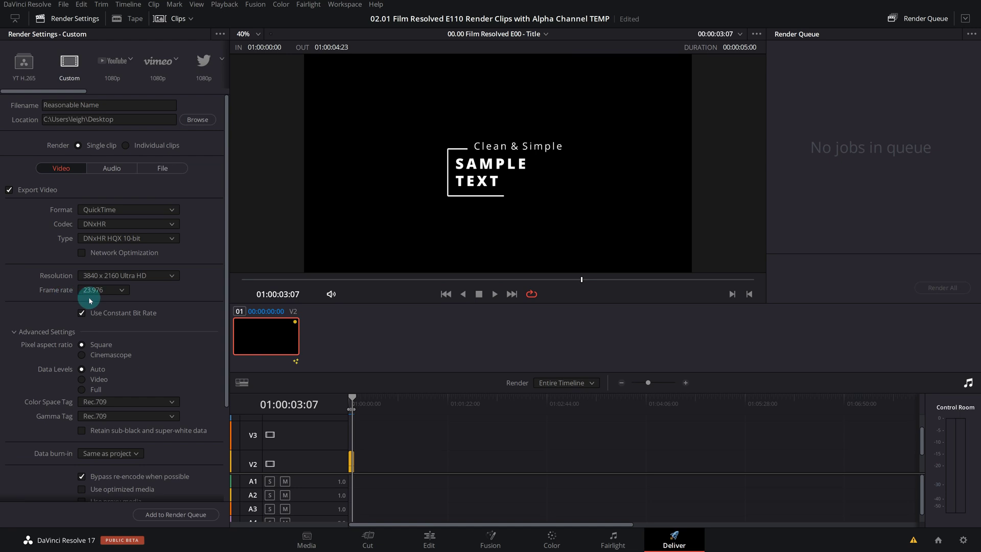
{"action": "left_click", "coordinate": [110, 238]}
{"action": "left_click", "coordinate": [107, 274]}
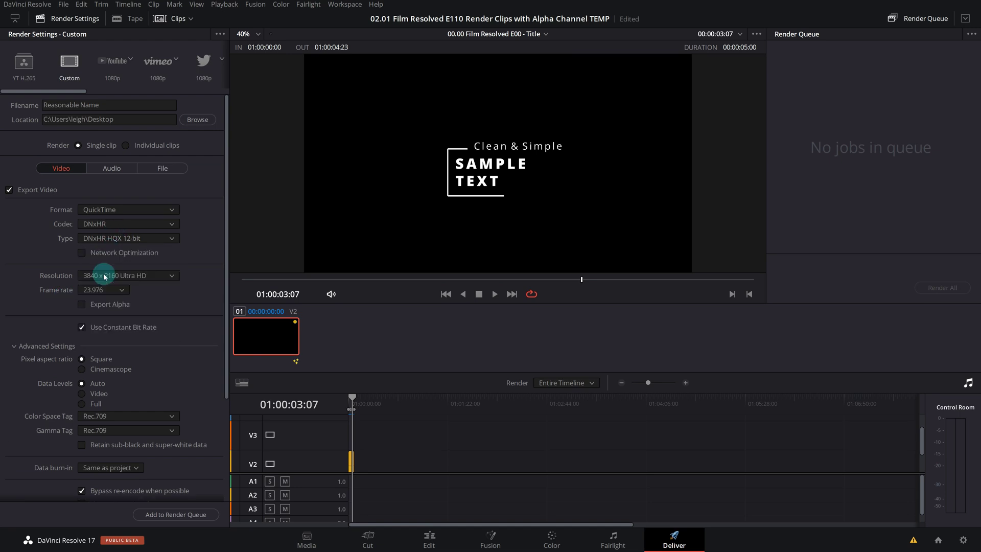
- Enable Export Alpha, leaving Premultiplied alpha mode and single-clip rendering
{"action": "left_click", "coordinate": [80, 308]}
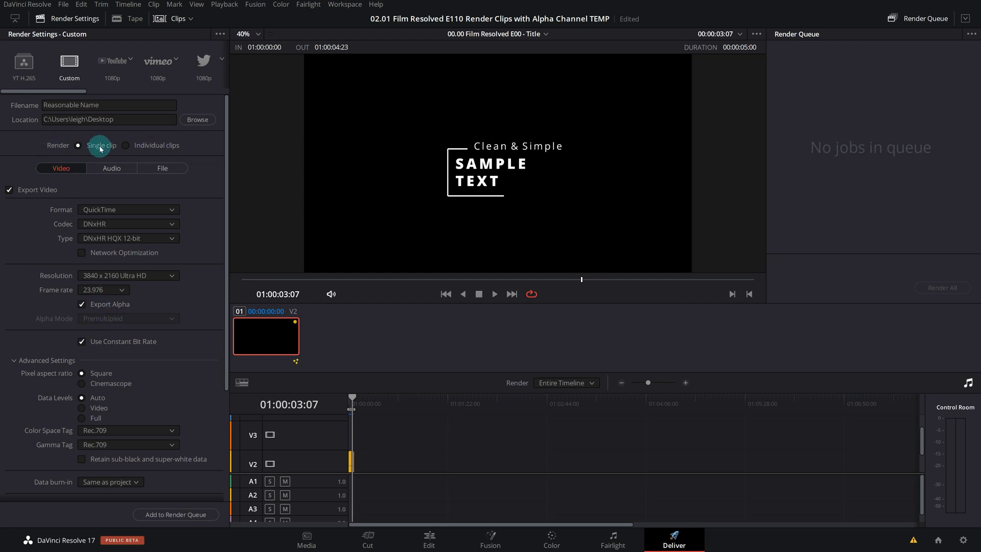
{"action": "left_click", "coordinate": [125, 145]}
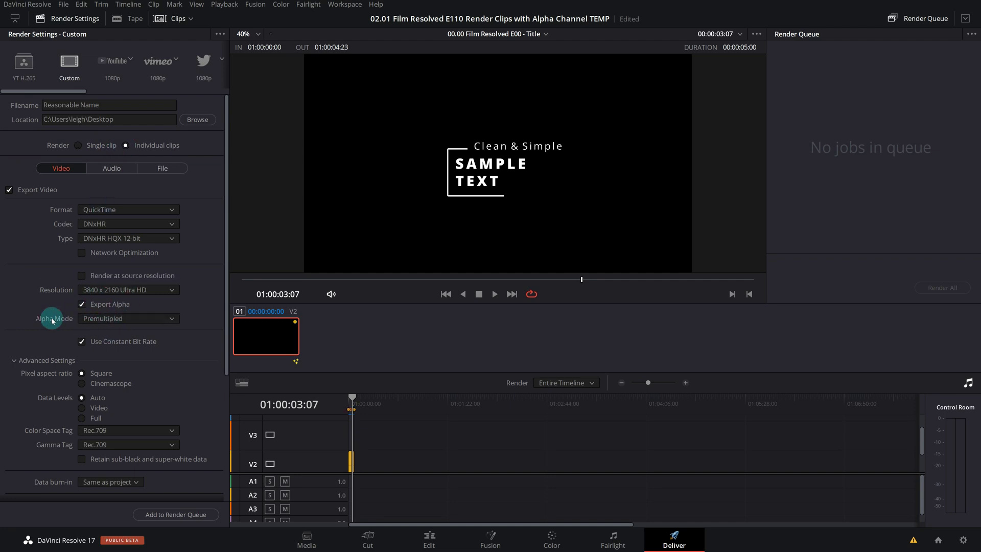
{"action": "left_click", "coordinate": [134, 318]}
{"action": "left_click", "coordinate": [119, 343]}
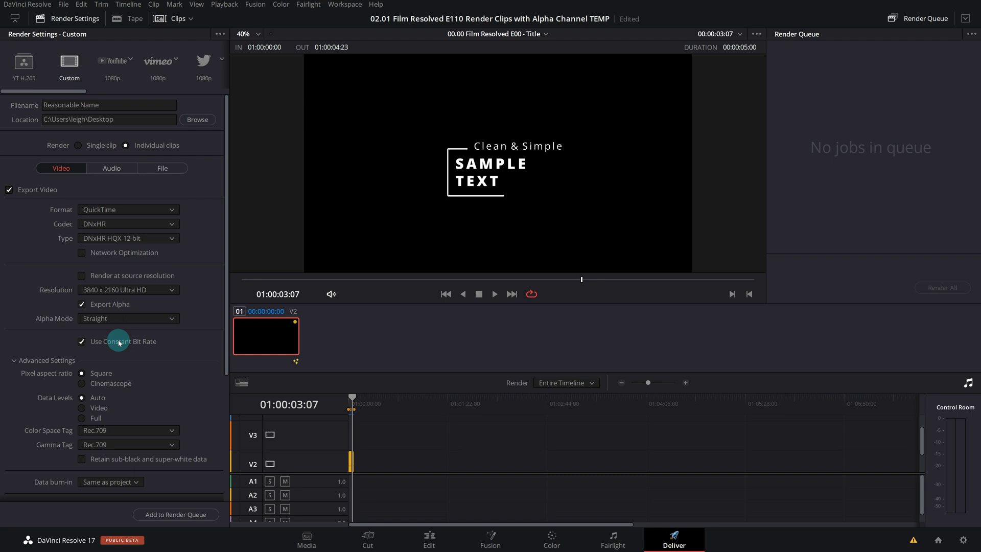
{"action": "left_click", "coordinate": [118, 318]}
{"action": "left_click", "coordinate": [119, 318]}
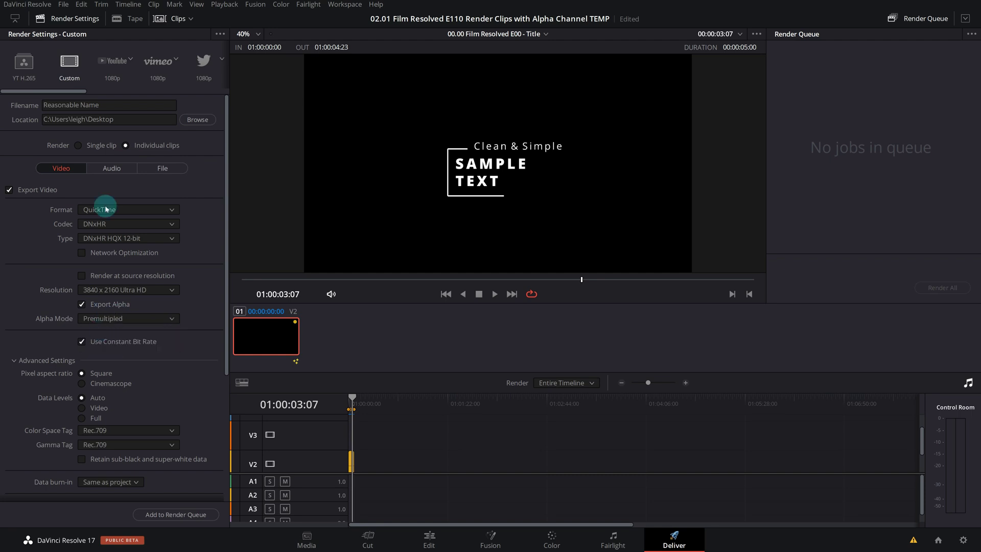
{"action": "left_click", "coordinate": [78, 146]}
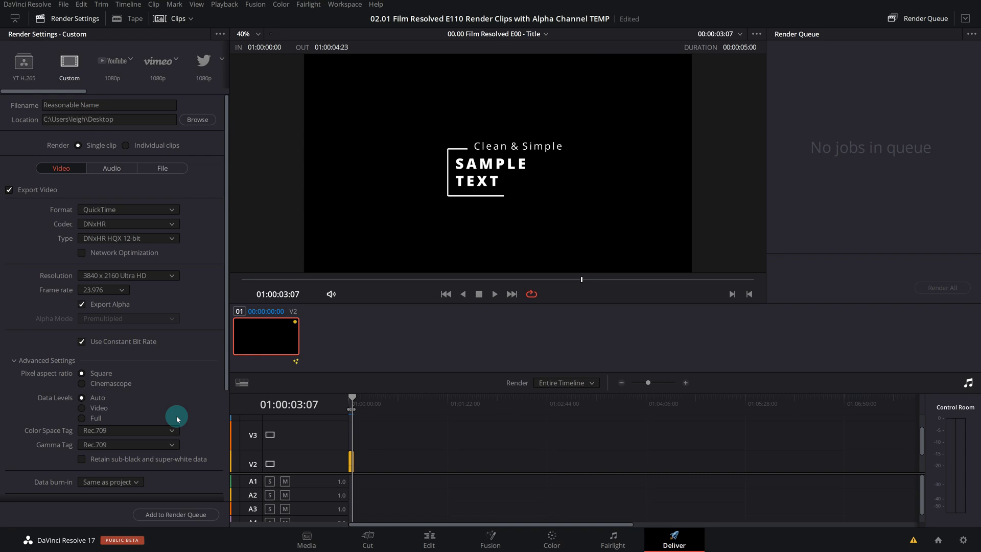
- Render the alpha version, then render 'Reasonable Name 2' with Export Alpha unchecked
{"action": "left_click", "coordinate": [191, 517]}
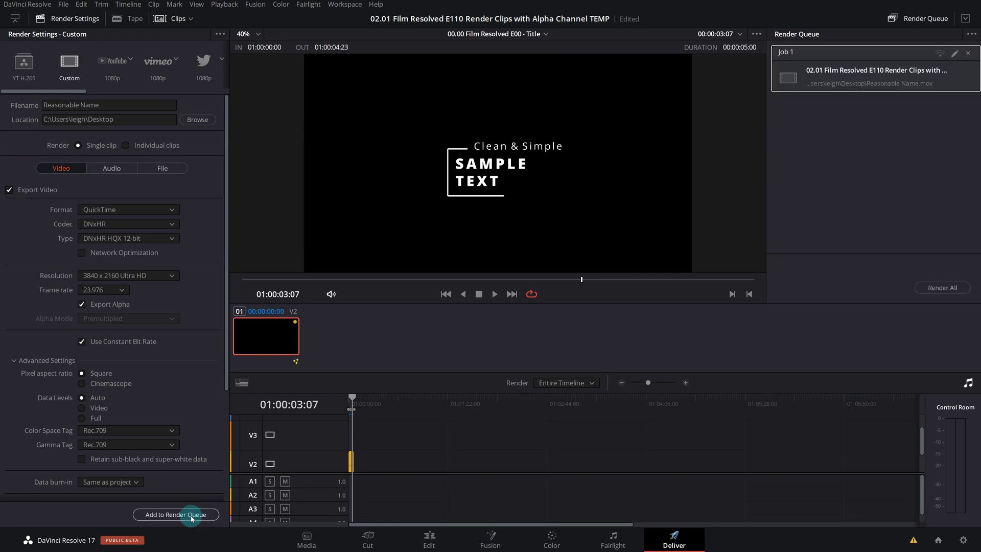
{"action": "left_click", "coordinate": [946, 288]}
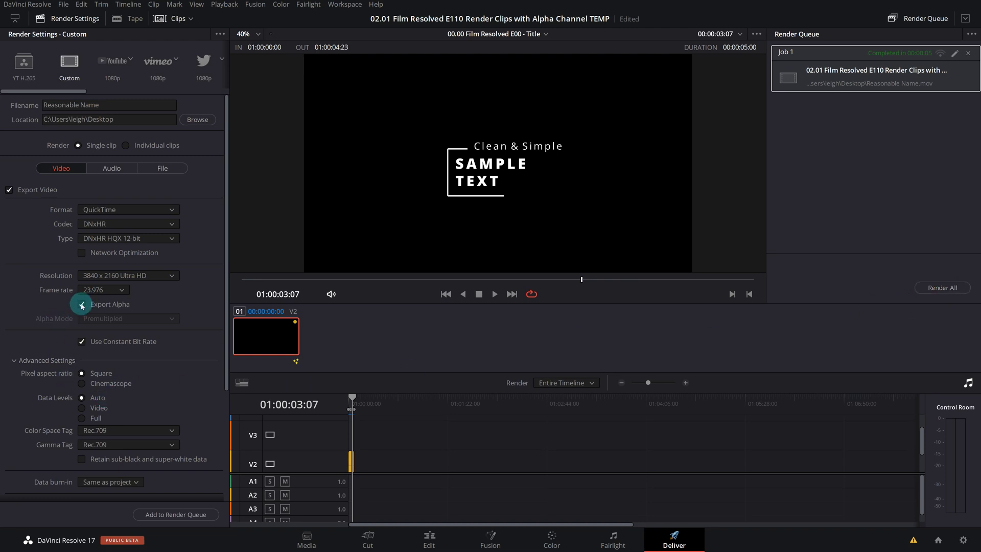
{"action": "left_click", "coordinate": [112, 105]}
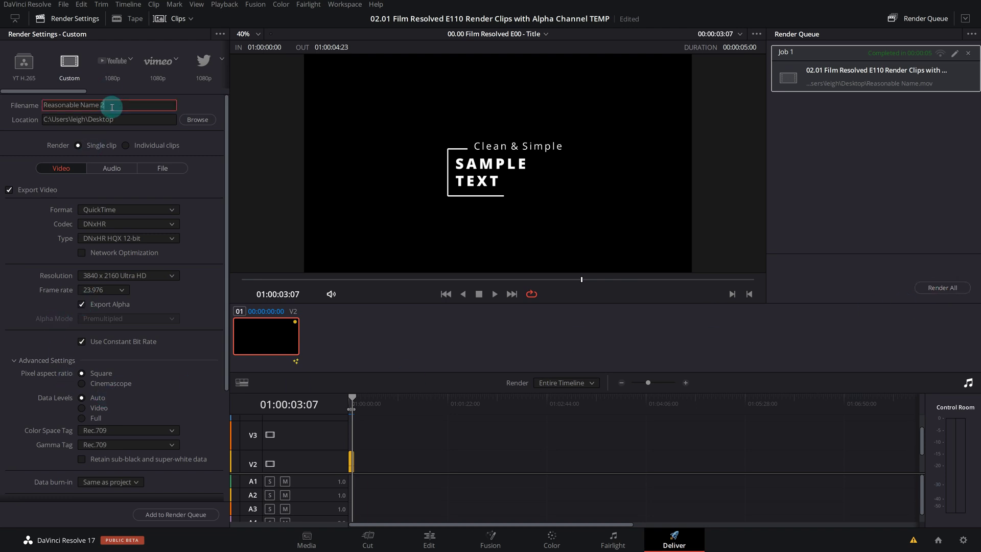
{"action": "left_click", "coordinate": [94, 305]}
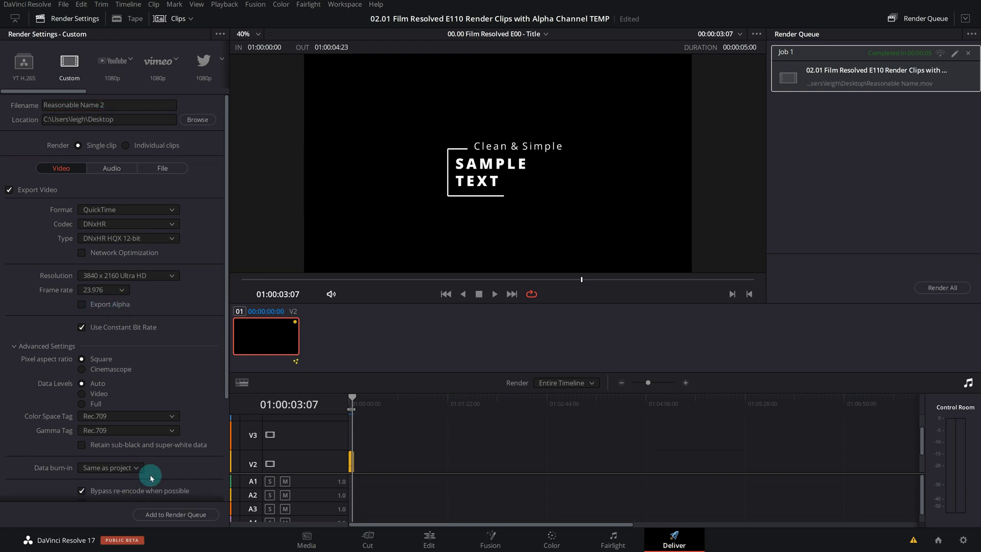
{"action": "left_click", "coordinate": [197, 514]}
{"action": "left_click", "coordinate": [936, 287]}
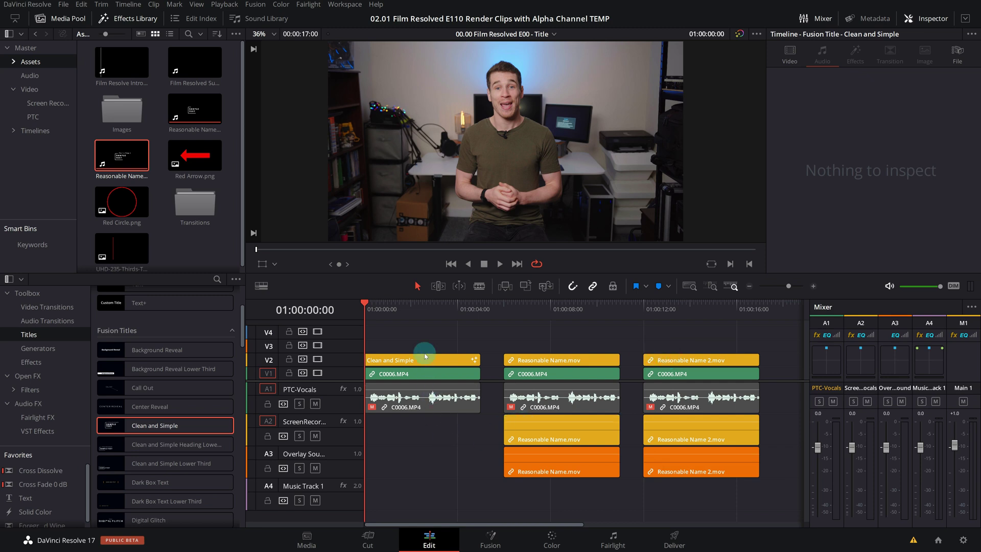
- Play the timeline to compare both title renders over the C0006.MP4 footage
{"action": "key", "text": "space"}
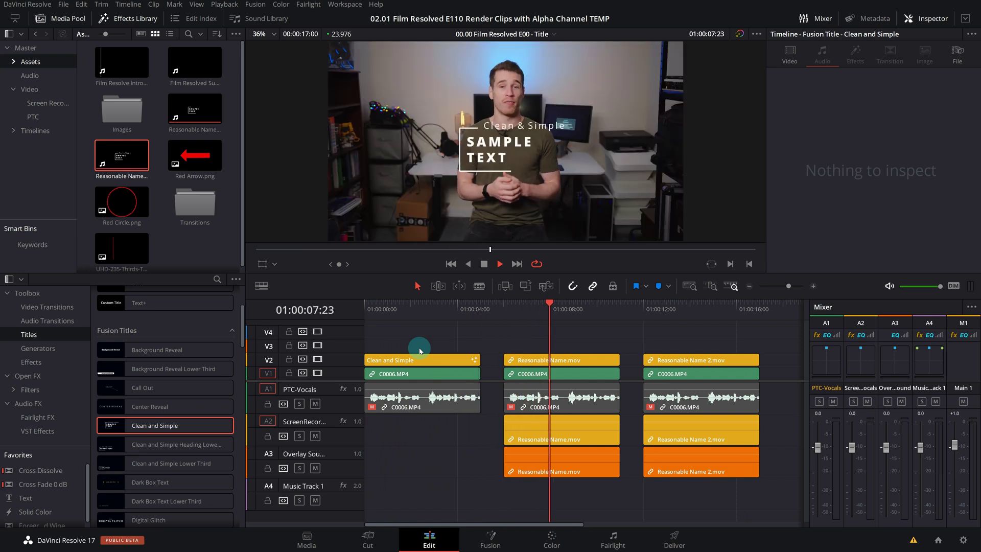
{"action": "key", "text": "space"}
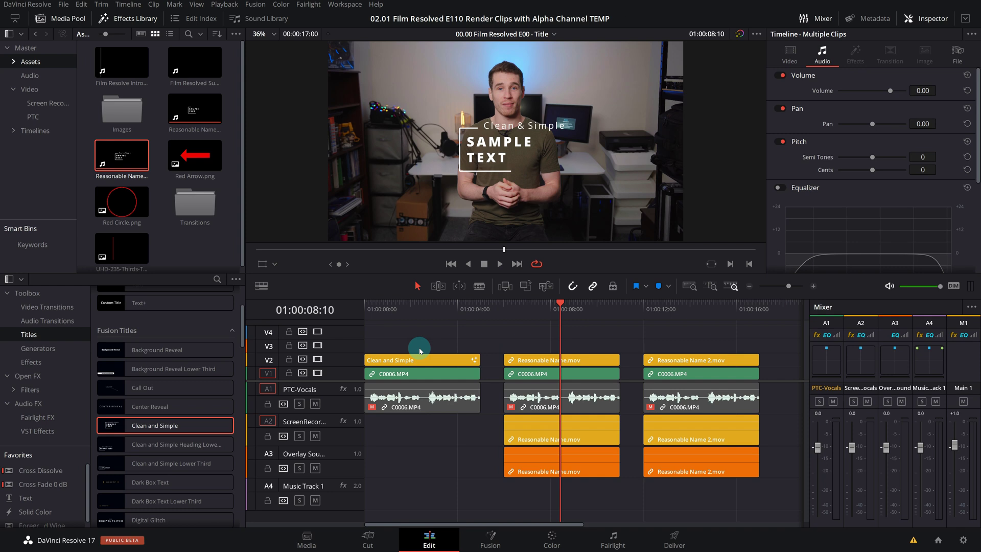